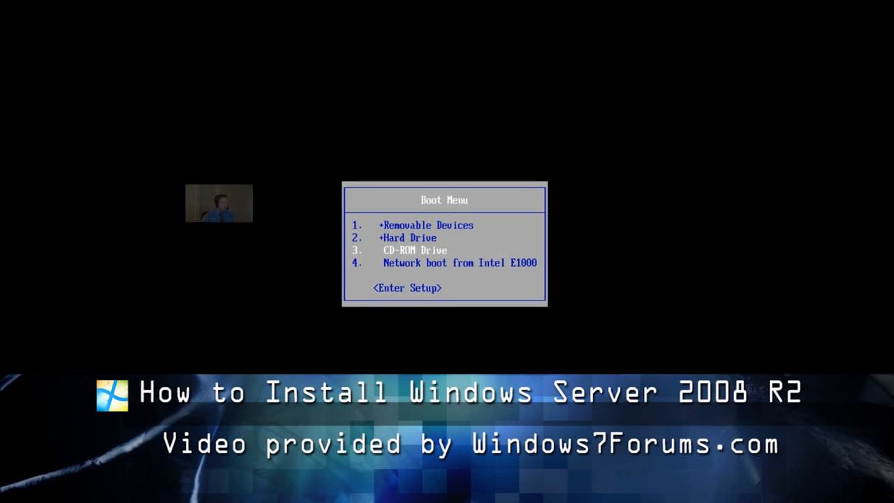
Boot from the CD-ROM drive and start the Windows Server 2008 R2 installation with English language and US keyboard settings.
key("Return")
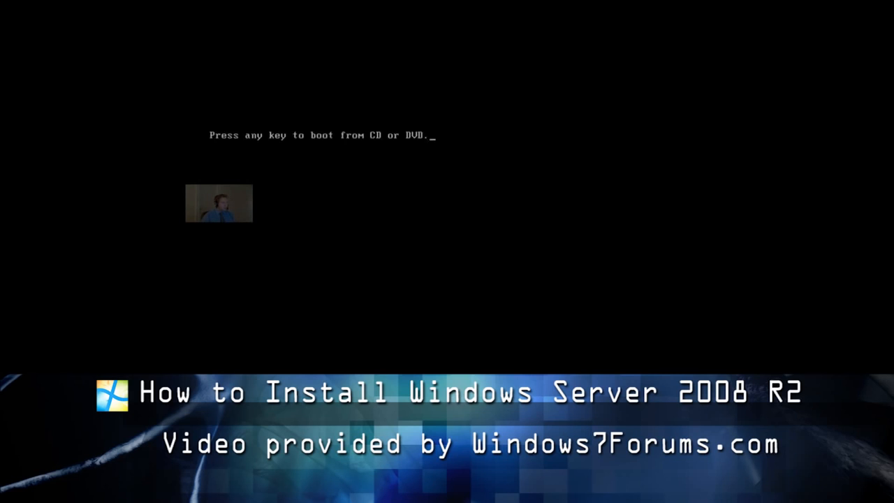
key("Return")
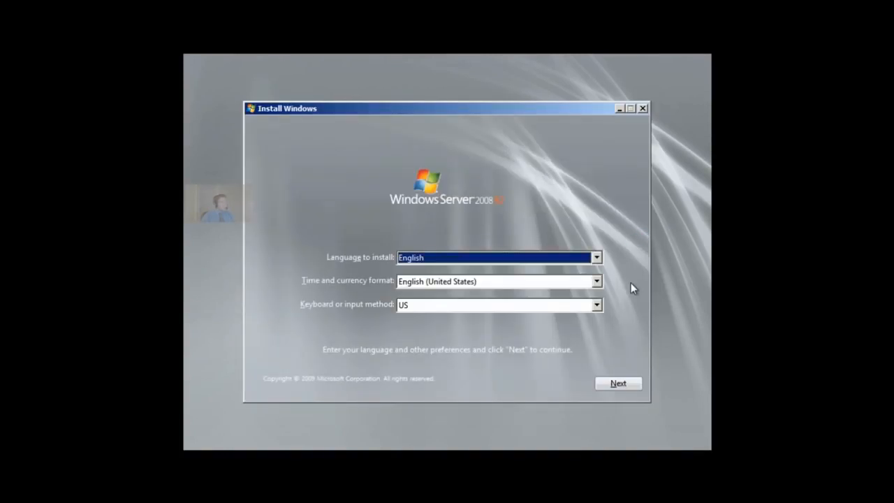
left_click(622, 382)
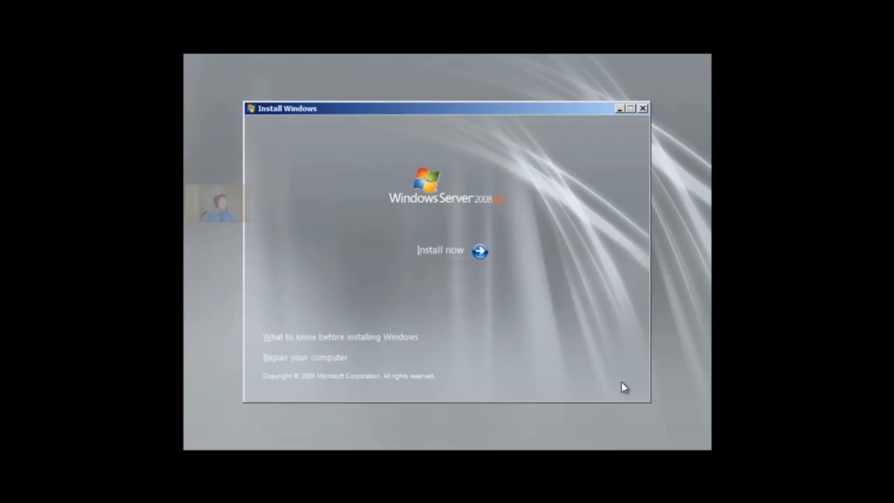
left_click(423, 249)
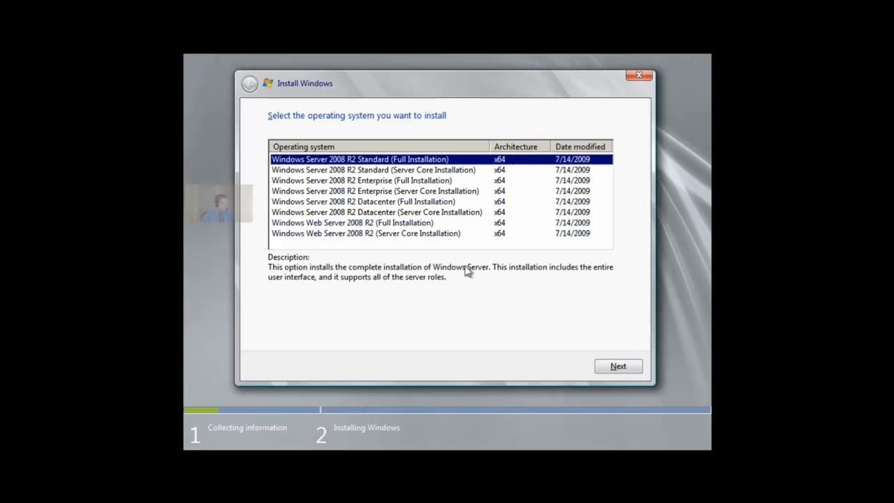
Set up a custom installation of Windows Server 2008 R2 Standard (Full Installation), accepting the license terms.
left_click(619, 367)
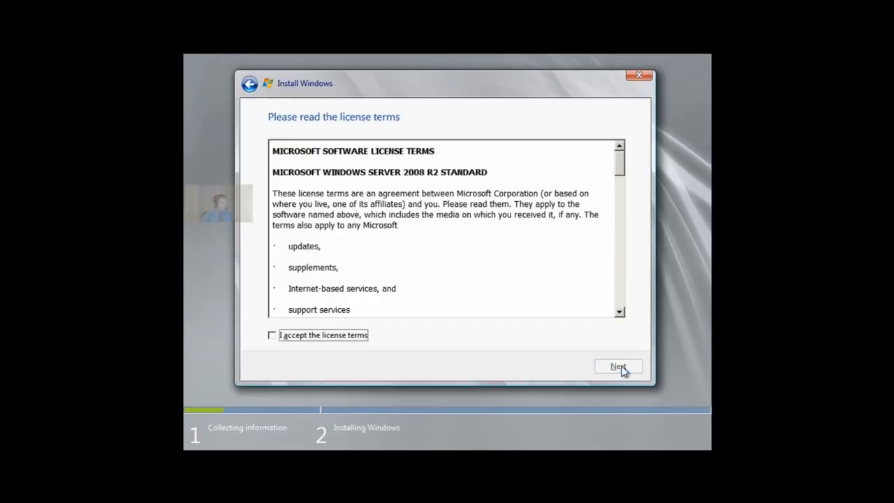
left_click(331, 337)
left_click(599, 368)
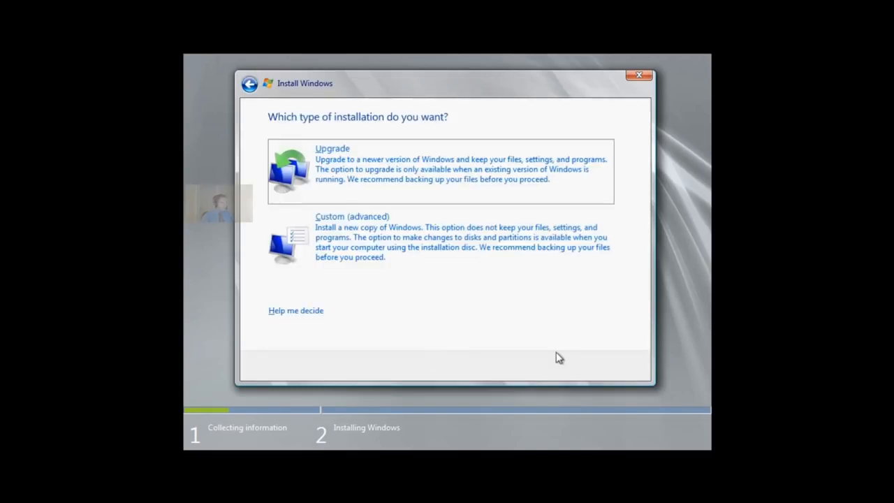
left_click(385, 243)
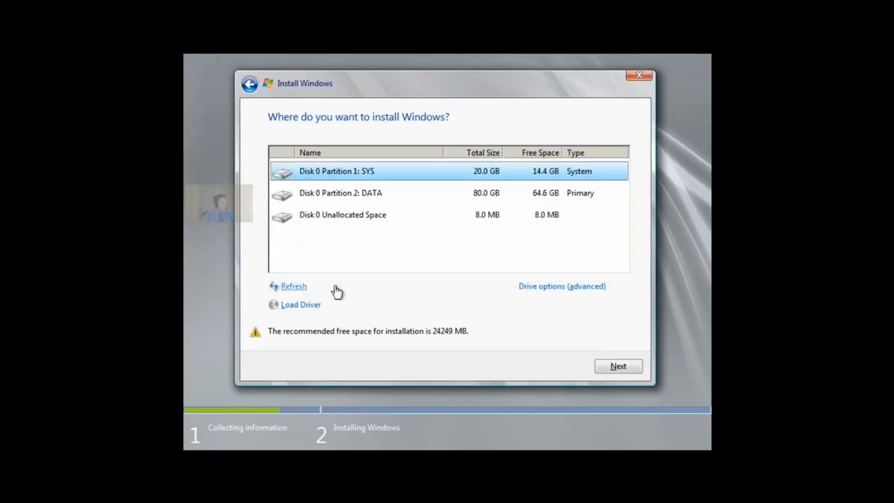
Delete the SYS and DATA partitions on Disk 0 and install Windows on the unallocated space.
left_click(544, 288)
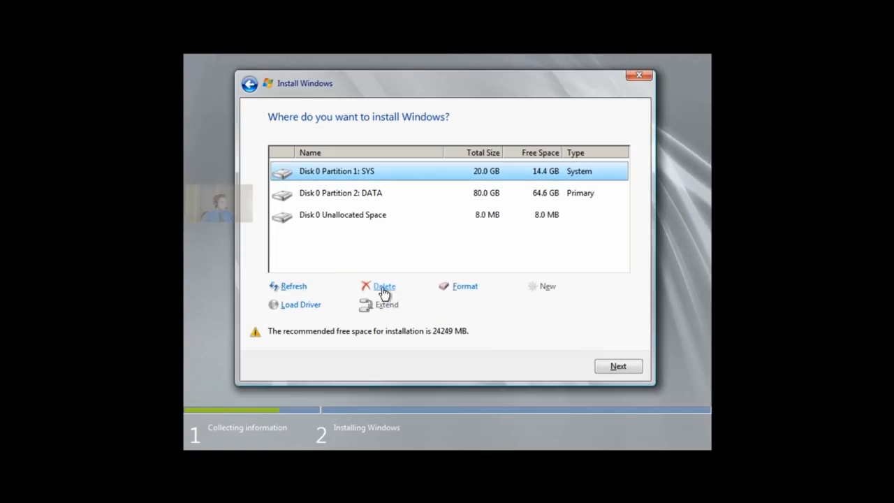
left_click(384, 289)
left_click(536, 307)
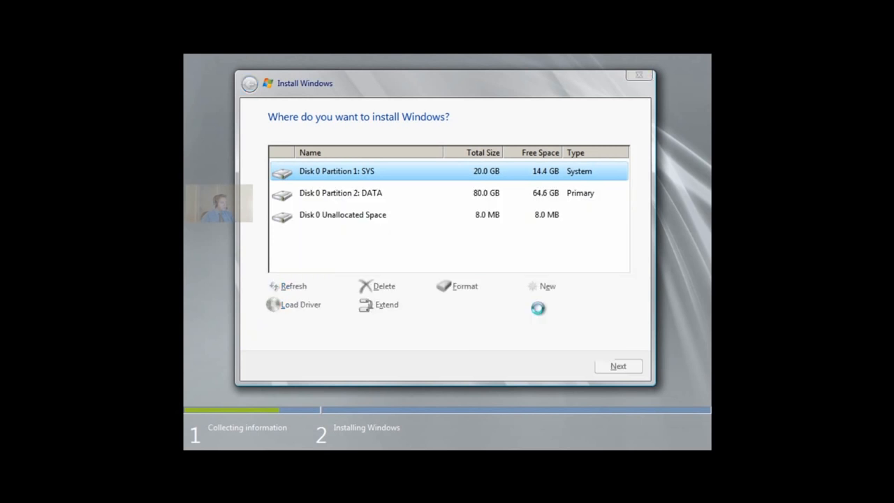
left_click(385, 195)
left_click(383, 288)
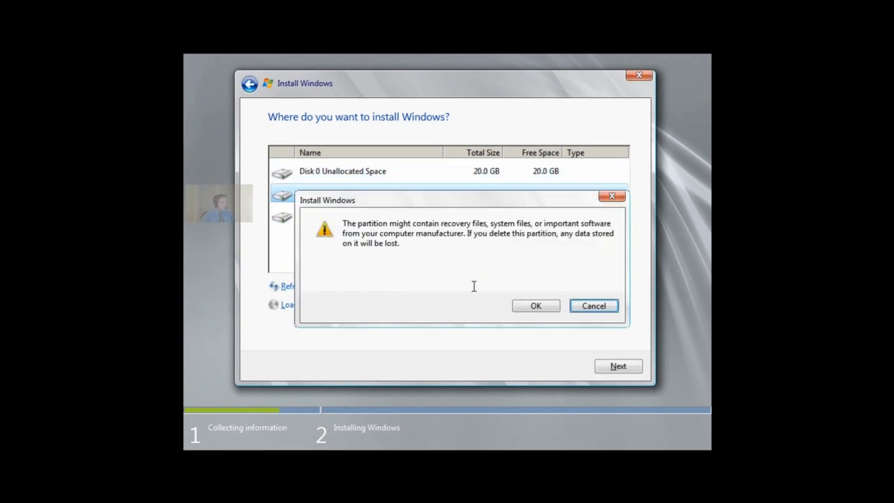
left_click(531, 308)
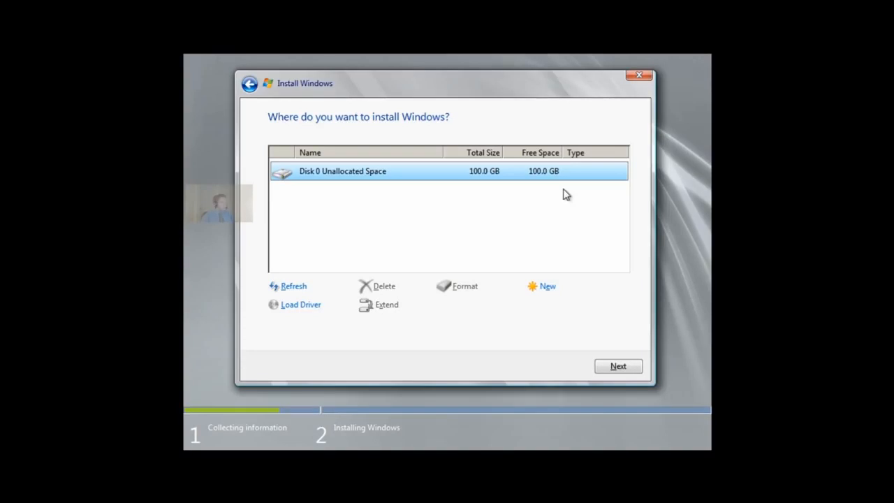
left_click(621, 366)
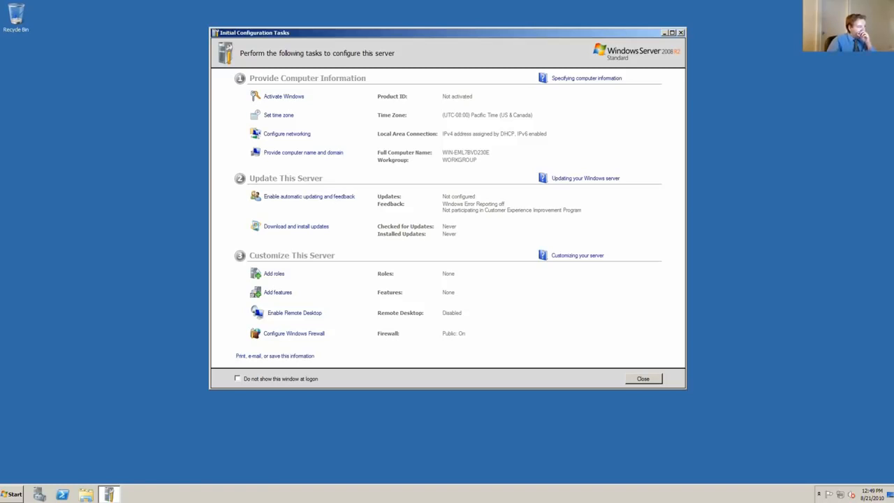
Set the server's time zone to (UTC-05:00) Eastern Time (US & Canada).
left_click(303, 153)
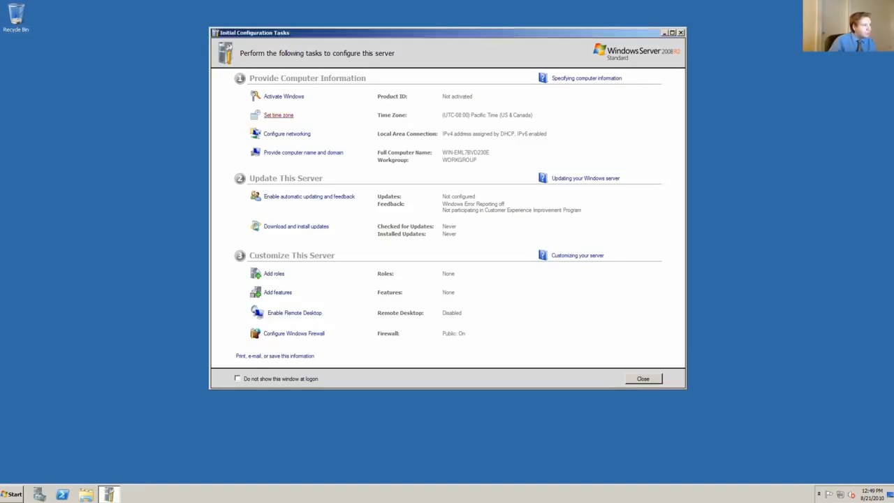
left_click(278, 115)
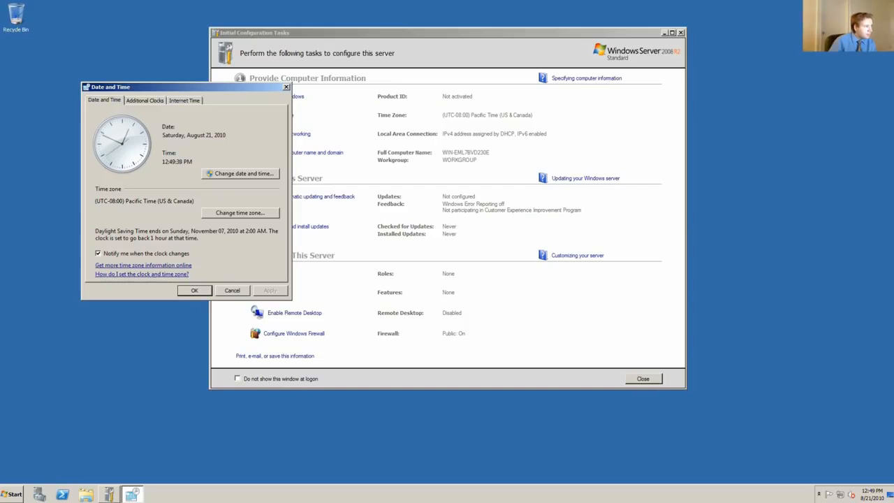
left_click(239, 212)
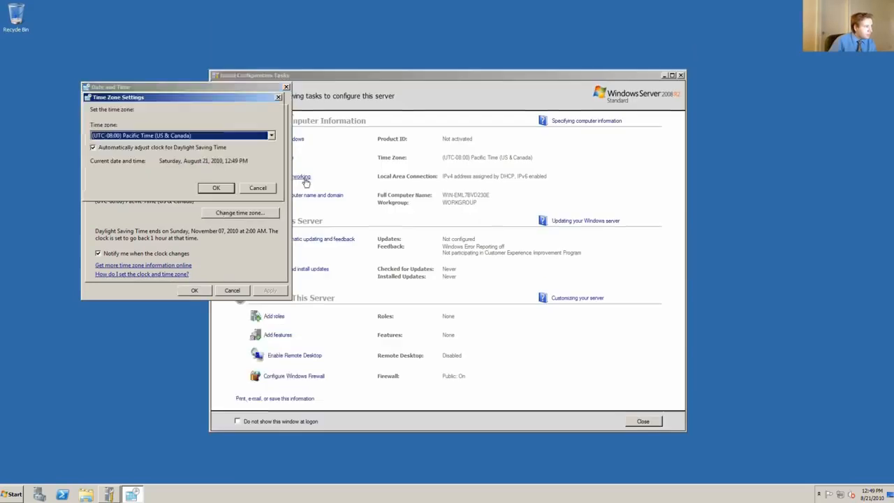
key("super+plus")
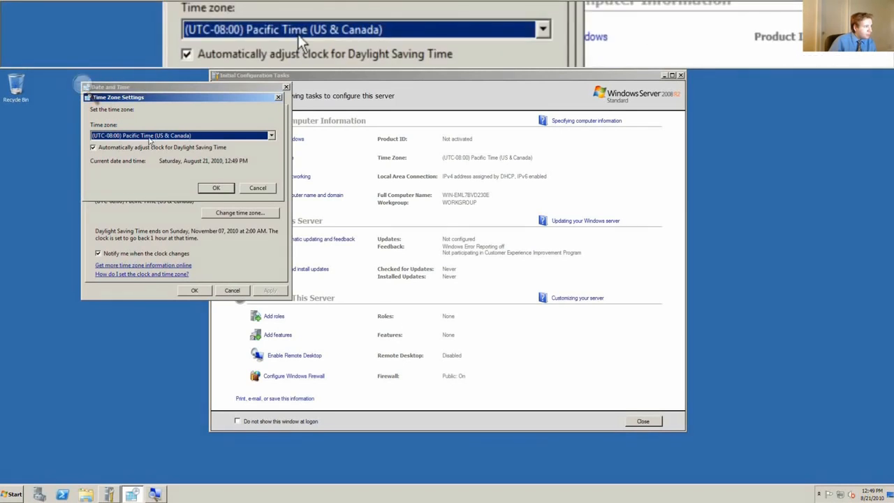
left_click(148, 136)
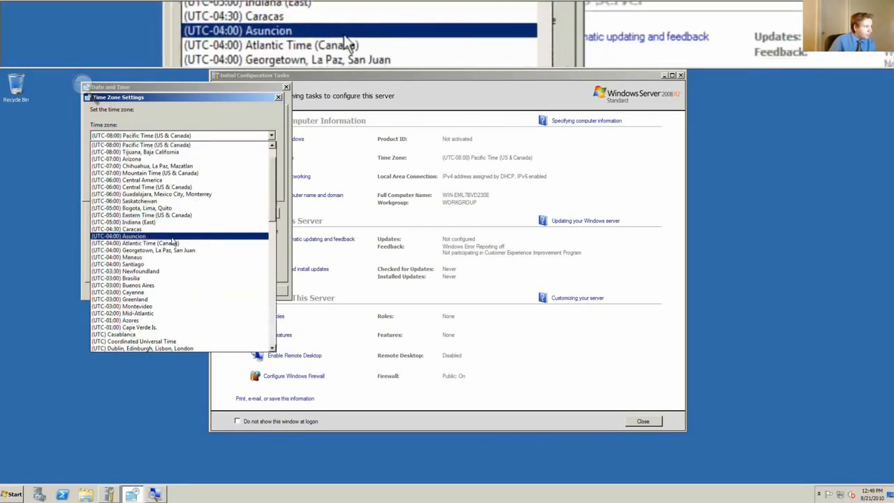
left_click(176, 215)
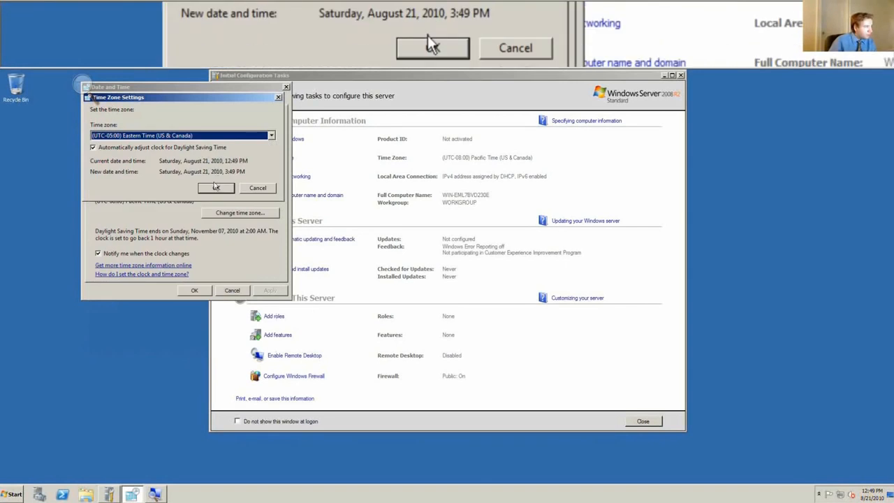
left_click(216, 187)
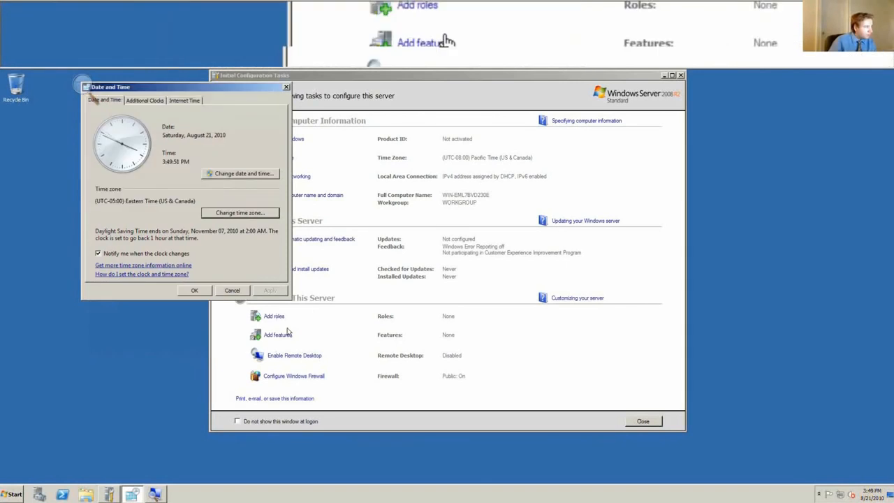
left_click(200, 292)
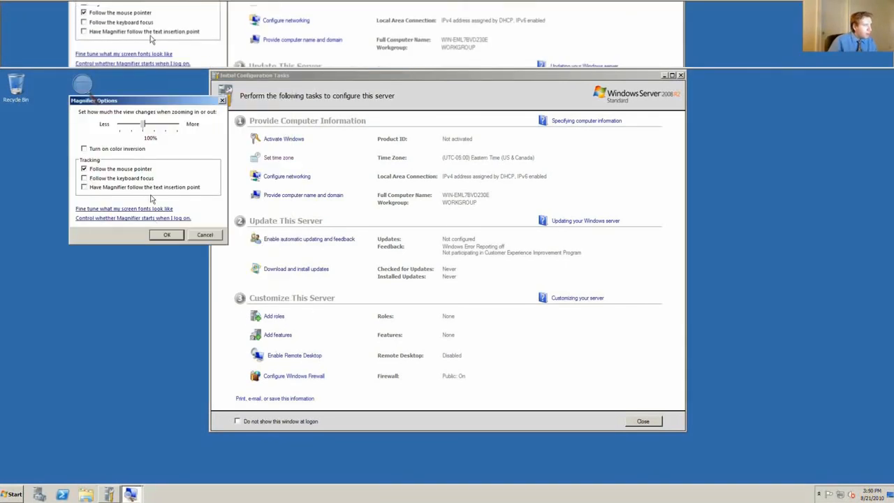
Make Magnifier follow the text insertion point and close Magnifier.
left_click(173, 187)
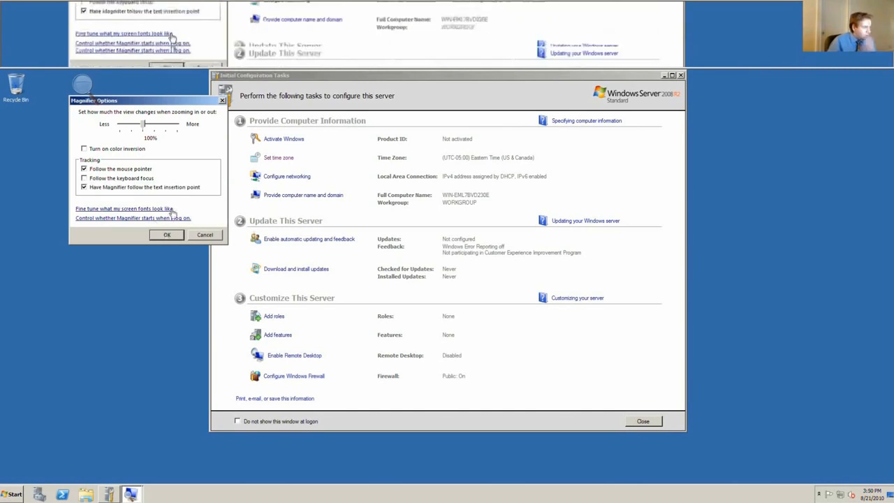
left_click(166, 235)
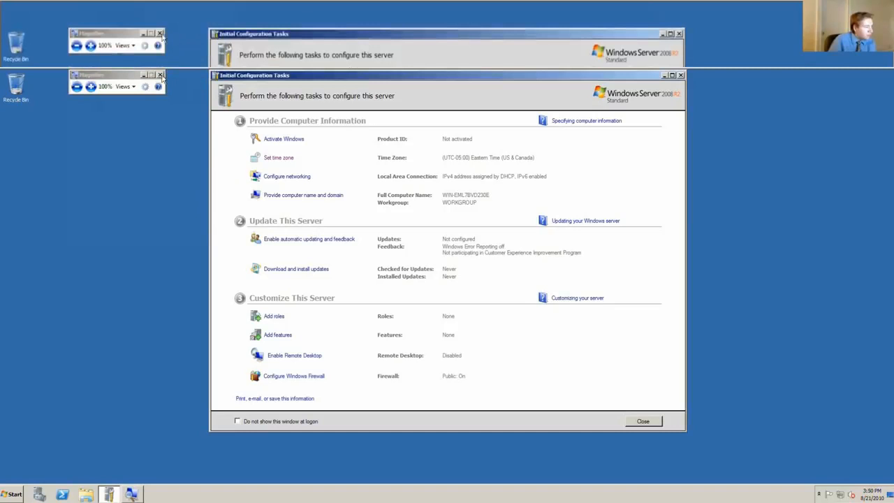
left_click(161, 75)
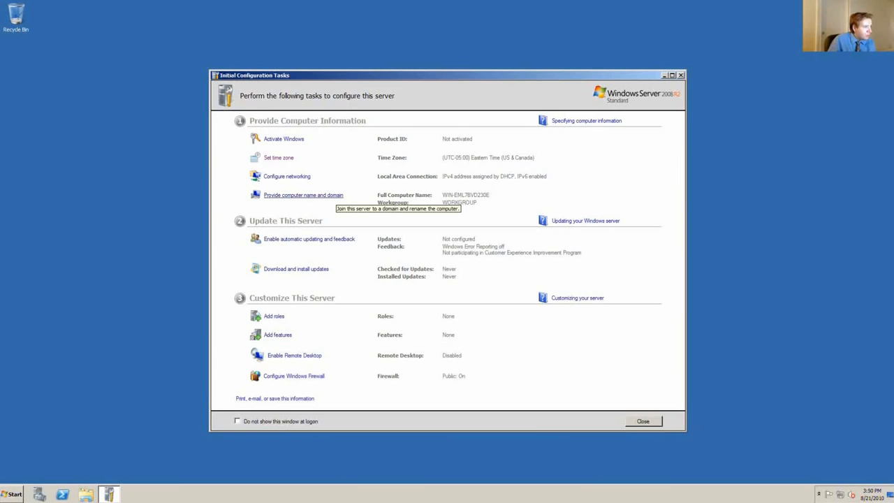
Rename the computer to SERVER, keeping it in the workgroup WORKGROUP.
left_click(15, 16)
left_click(303, 195)
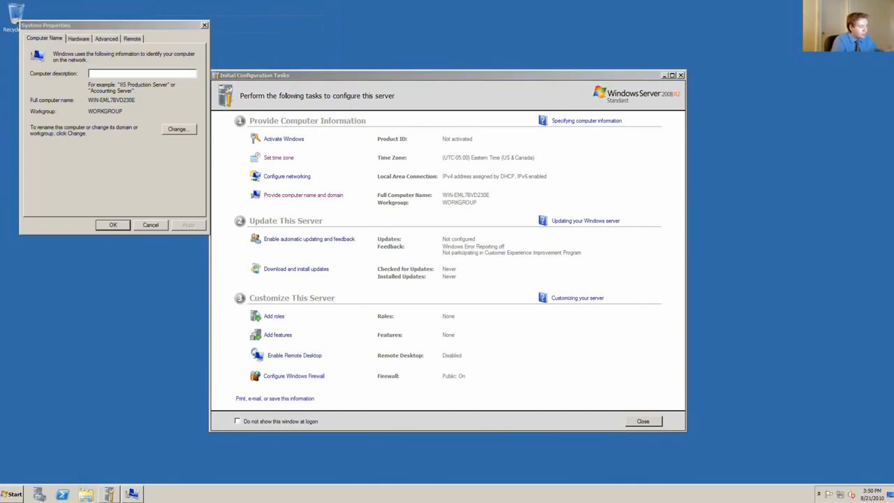
left_click_drag(116, 26, 406, 57)
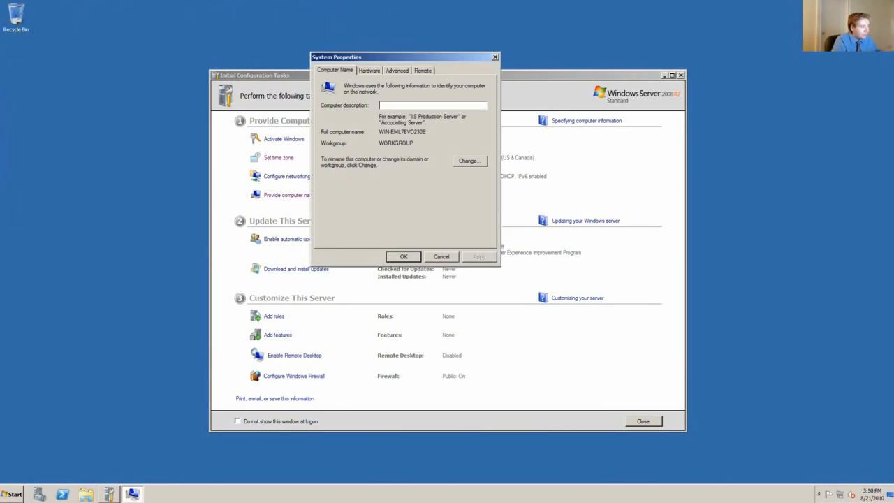
left_click(468, 161)
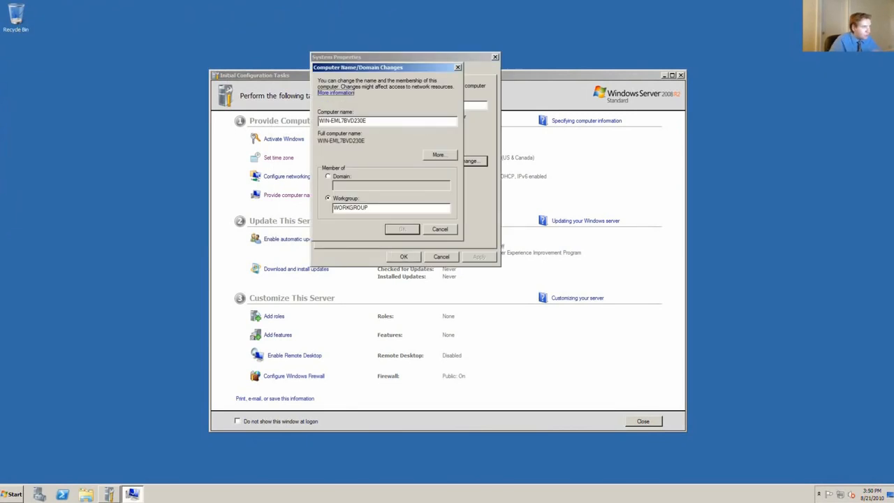
key("Tab")
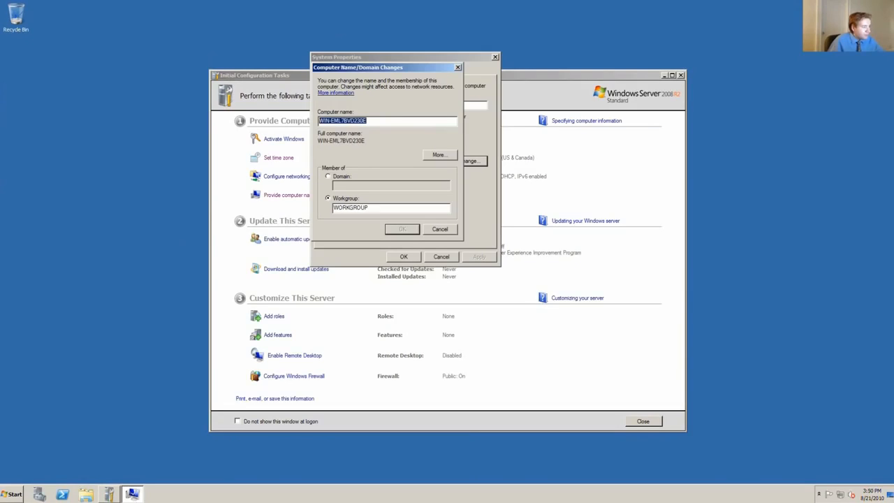
type("SERVER")
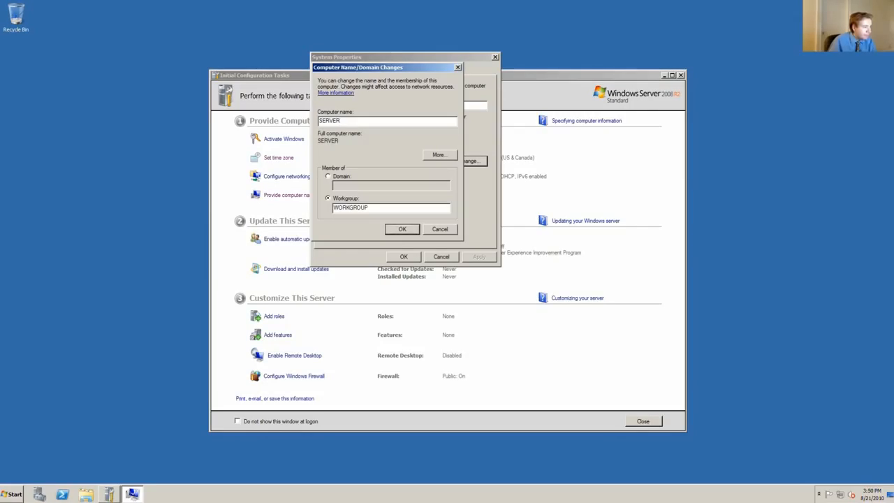
key("Return")
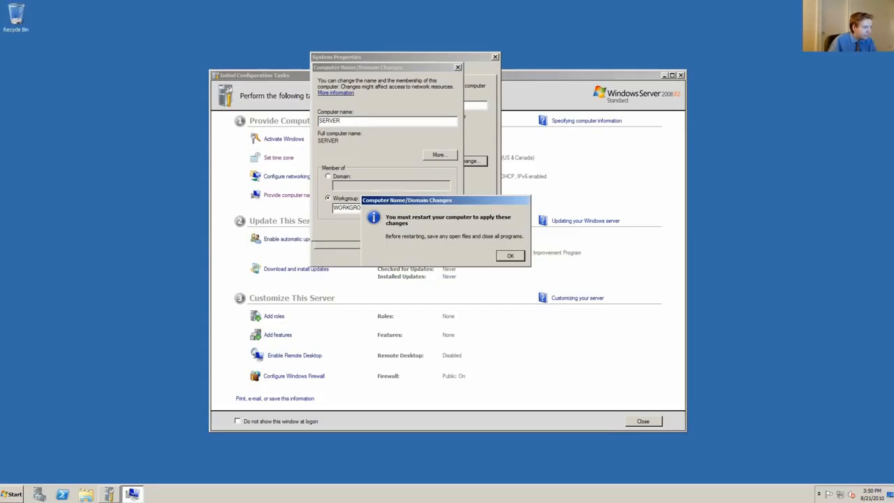
key("Return")
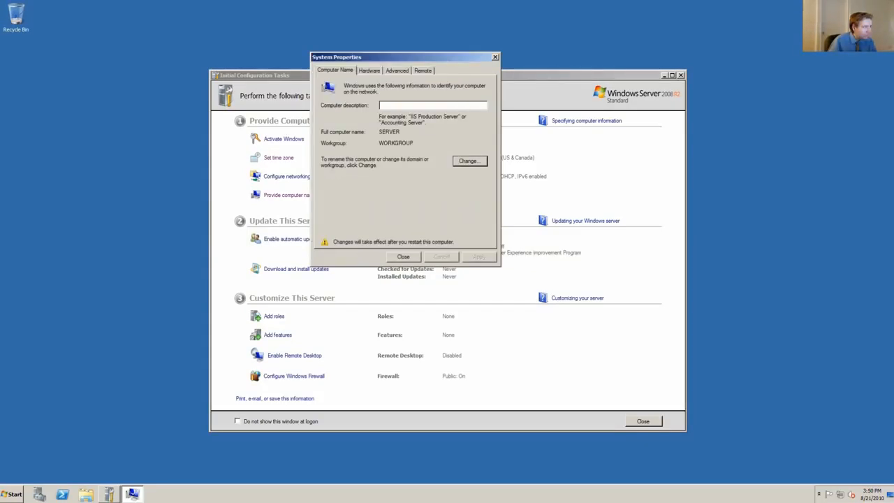
Restart the server immediately to apply the computer name change and start logging on again.
key("Tab")
key("Return")
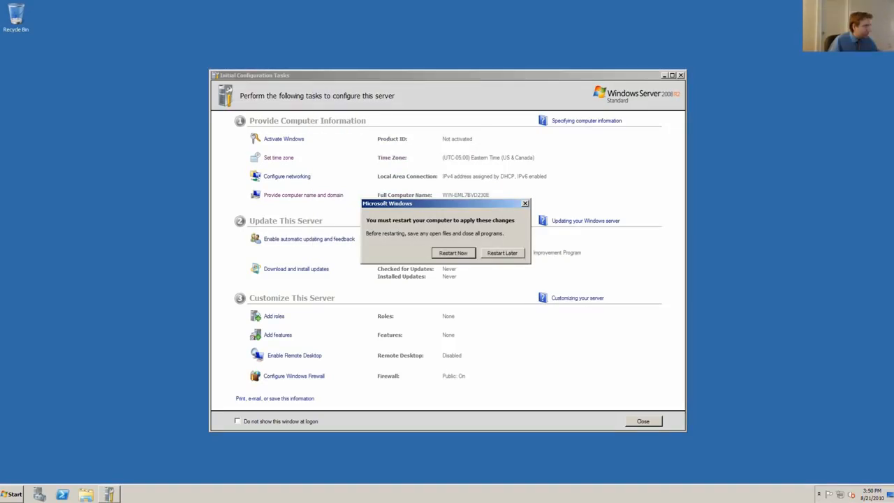
key("Return")
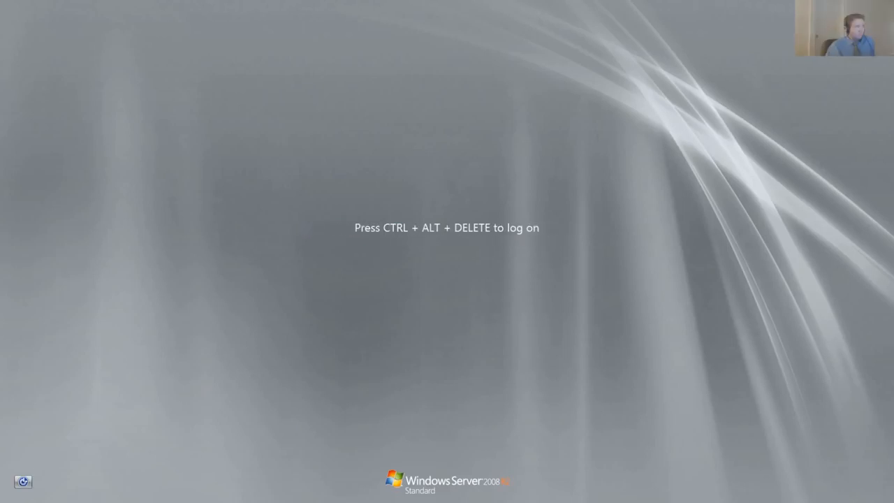
key("ctrl+alt+Delete")
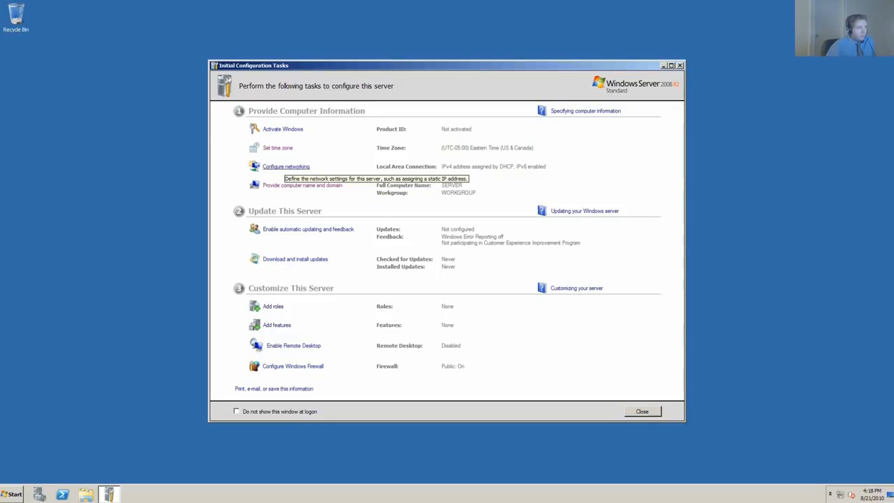
Open the Internet Protocol Version 4 (TCP/IPv4) properties of the server's Local Area Connection.
left_click(286, 167)
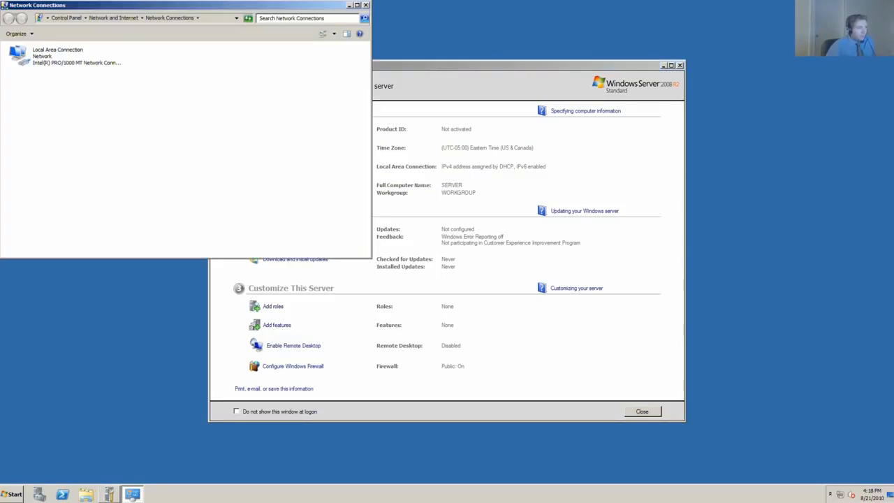
left_click(65, 56)
left_click_drag(186, 5, 302, 107)
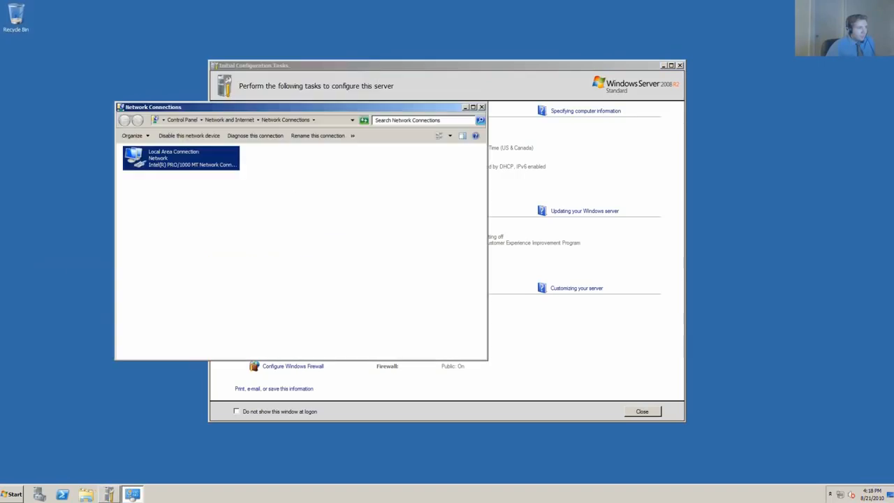
double_click(181, 158)
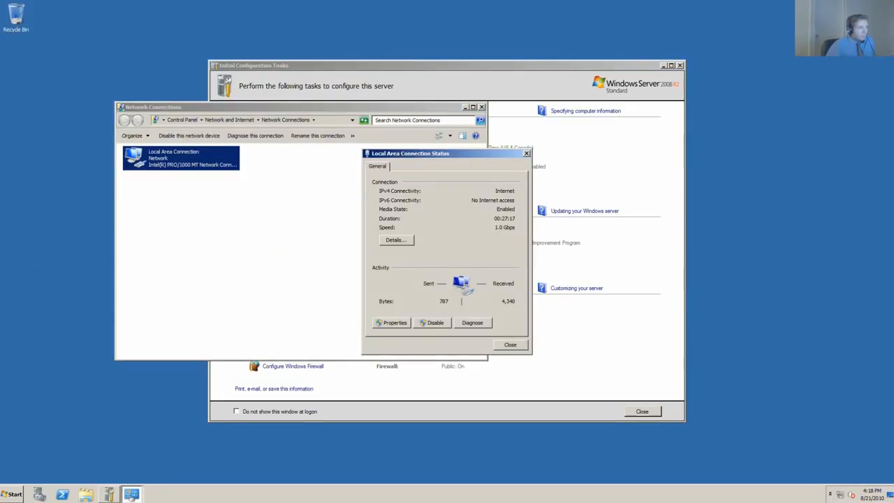
left_click(392, 323)
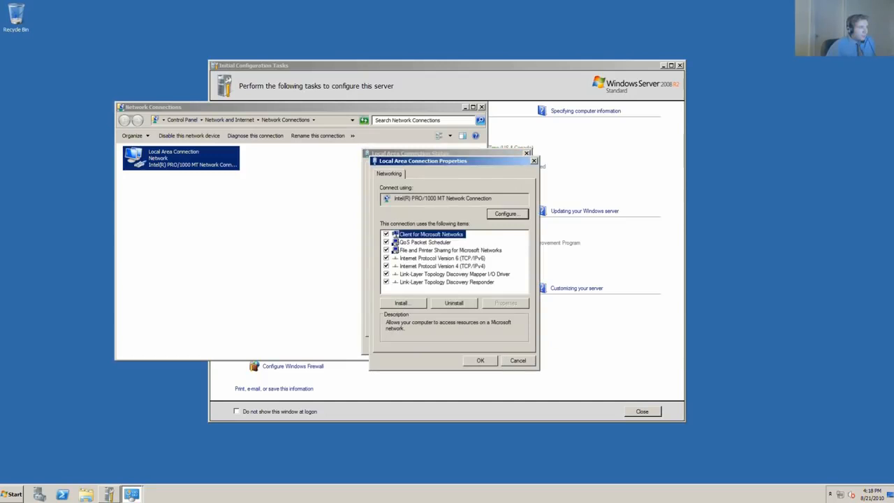
left_click(442, 266)
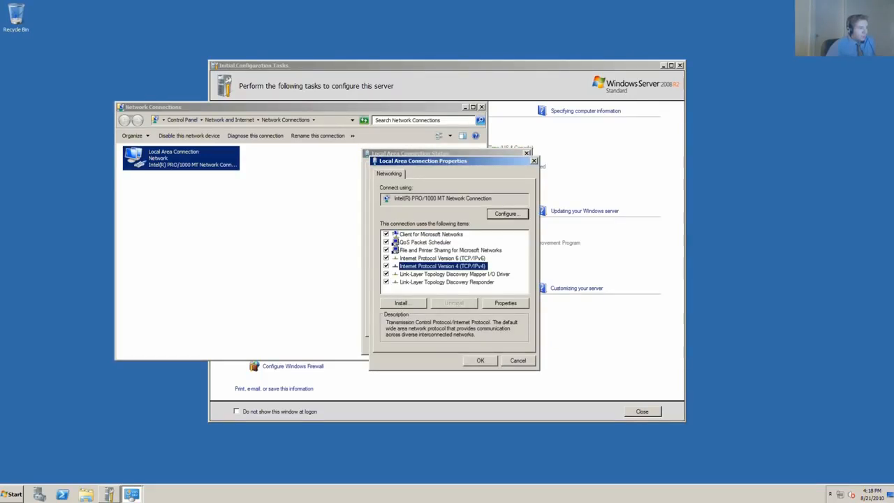
left_click(506, 303)
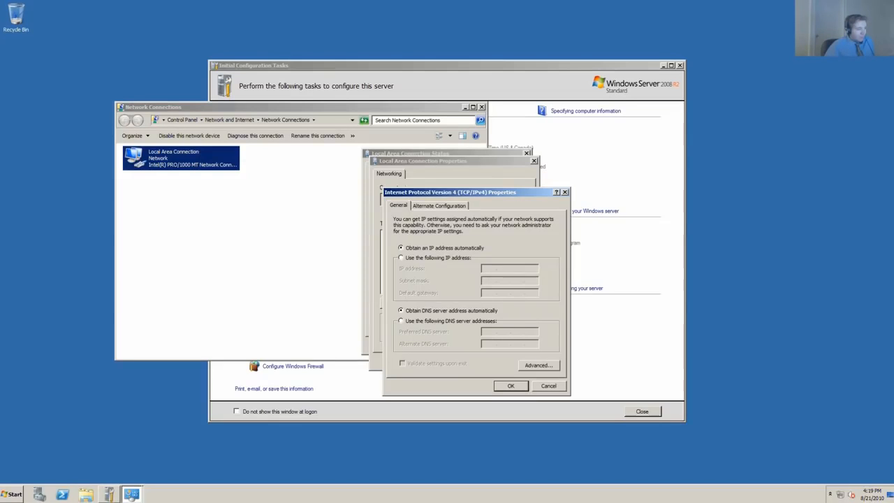
Assign the static IP address 192.168.1.15 with subnet mask 255.255.255.0 and default gateway 192.168.1.1.
left_click(401, 258)
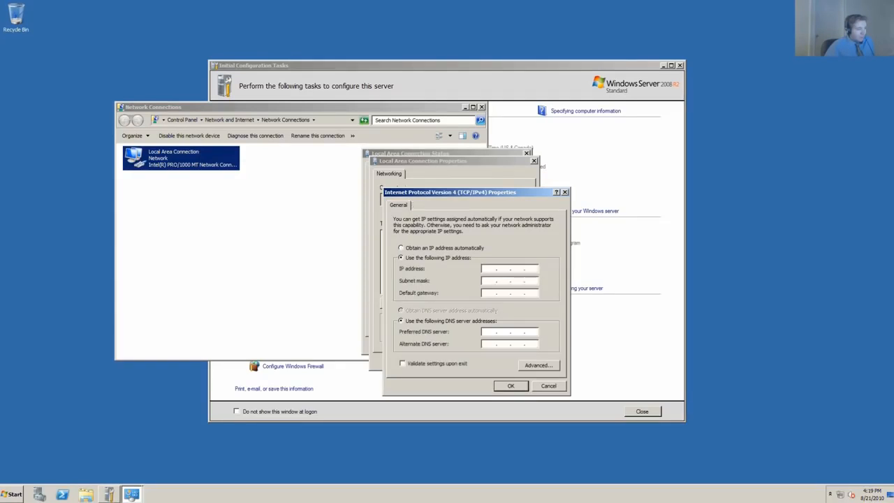
type("192 .")
type("168 . 1 . ")
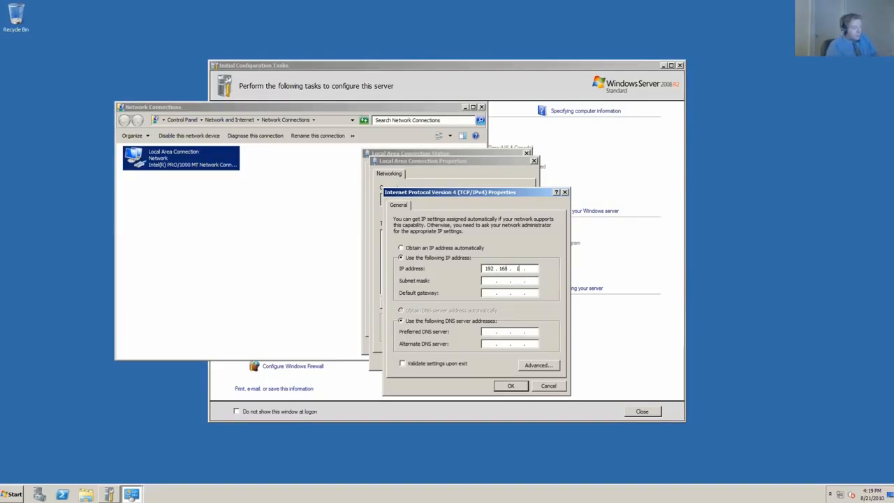
type("15")
key("Tab")
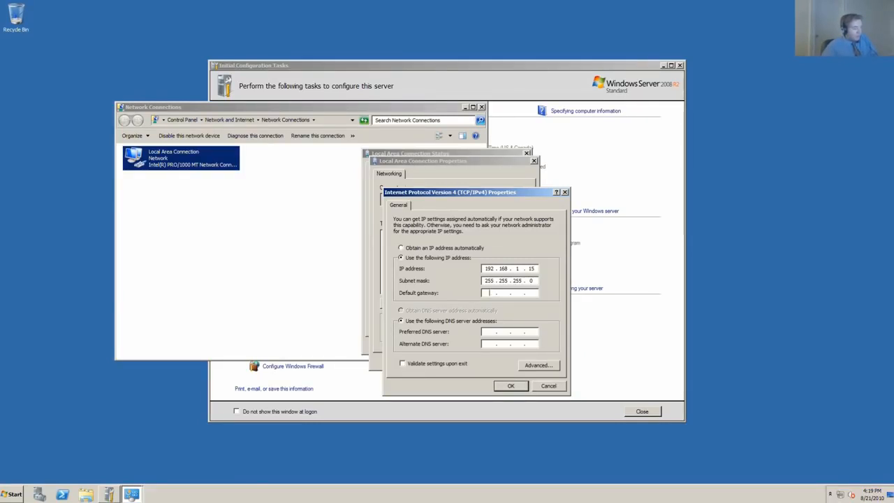
type("192 . 168 . 1 . 1")
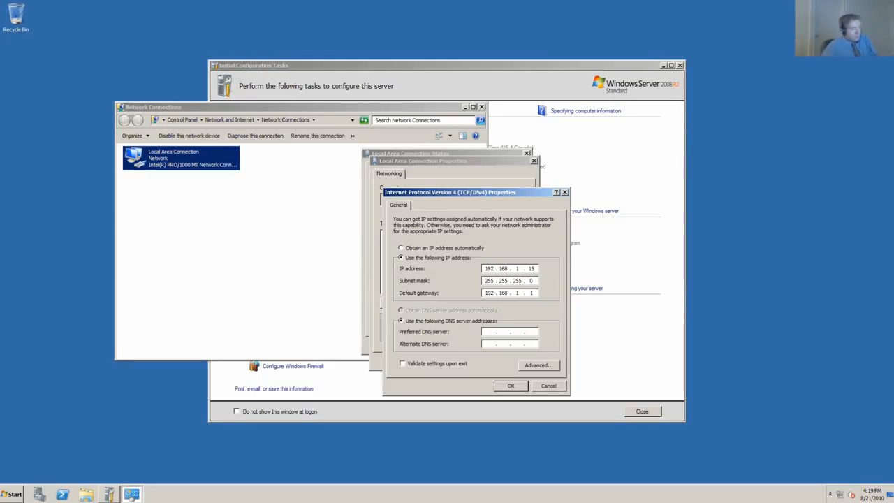
Set the preferred DNS server to 8.8.8.8 and the alternate to 4.4.4.2, apply the settings and close the network connection windows.
type("84.4.4.2")
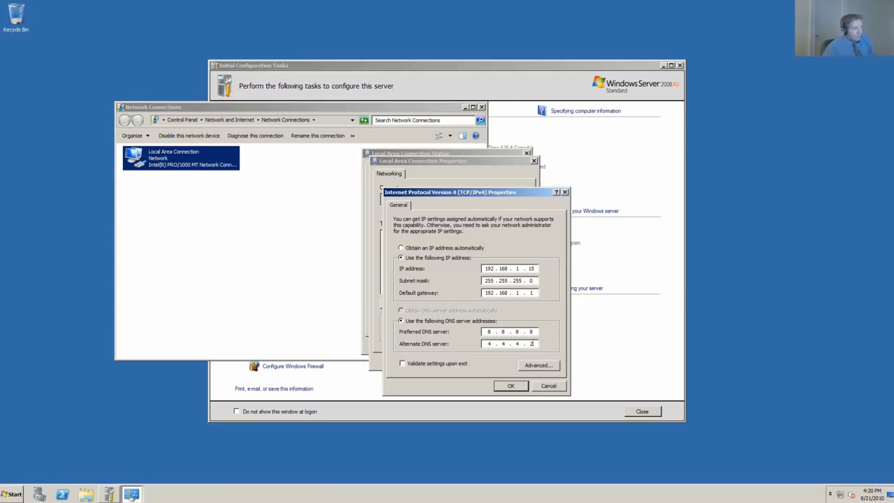
key("Return")
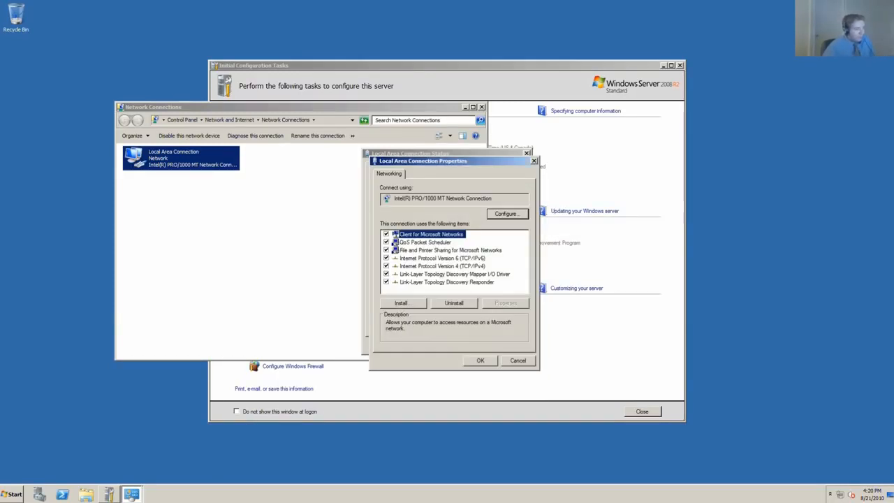
key("Return")
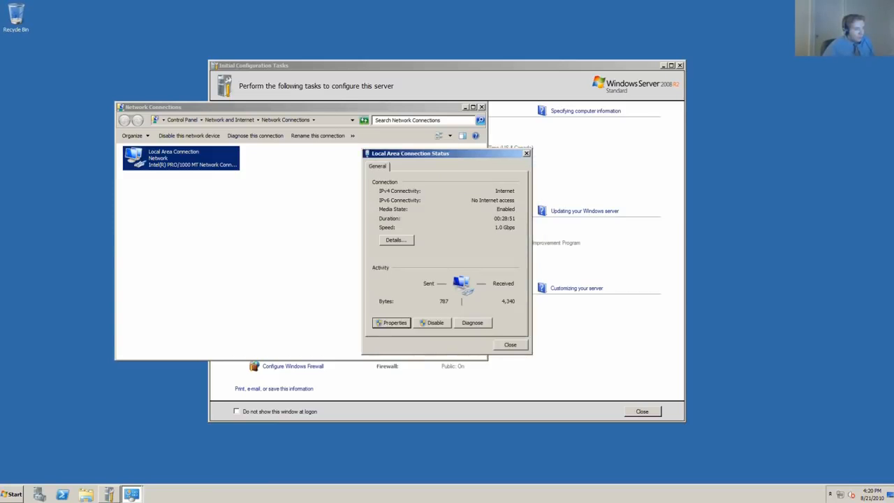
key("Return")
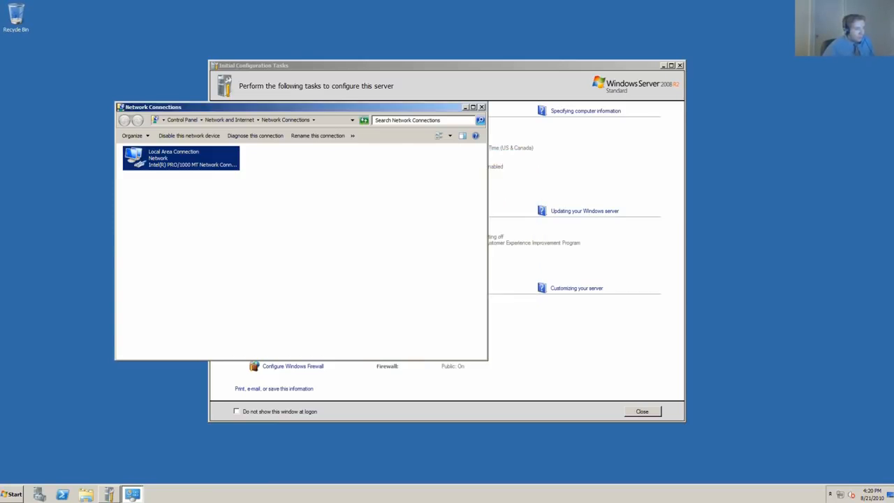
left_click(14, 493)
left_click(14, 493)
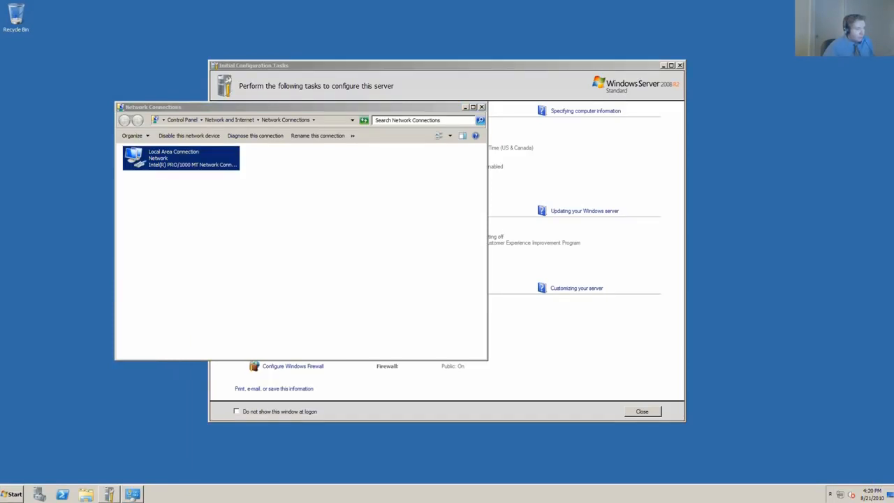
left_click(482, 107)
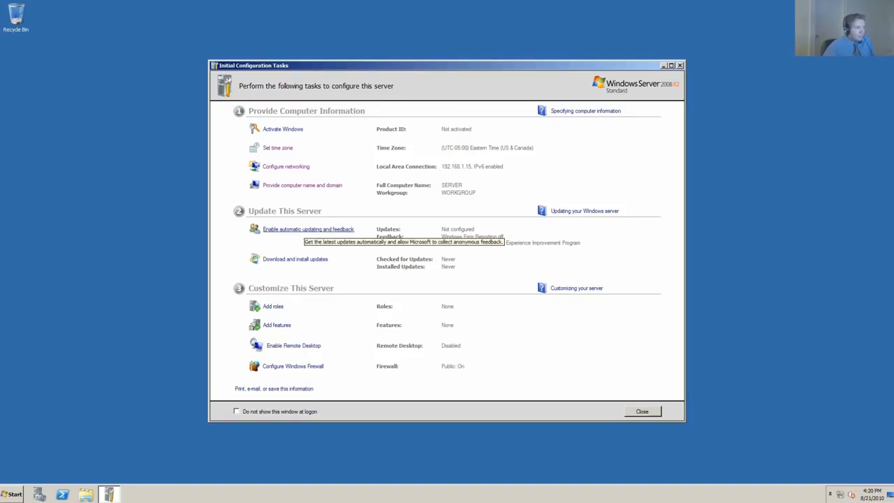
Enable Windows automatic updating and feedback using the recommended option.
left_click(307, 230)
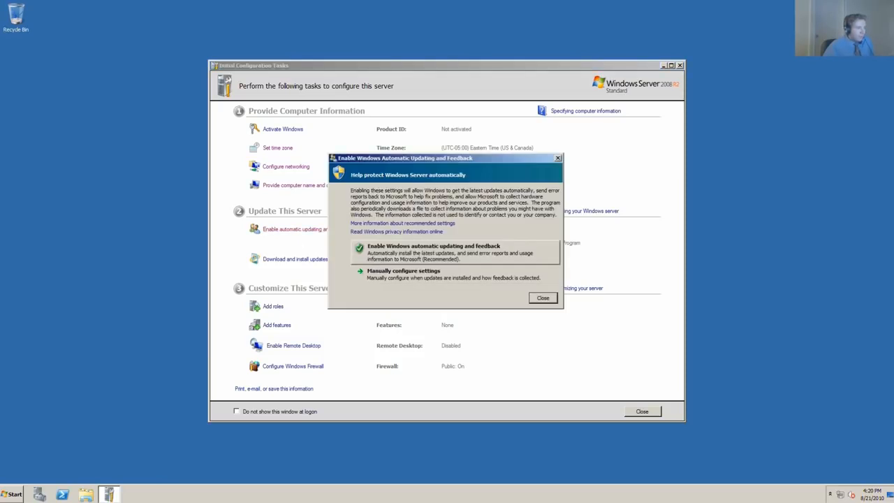
left_click(433, 250)
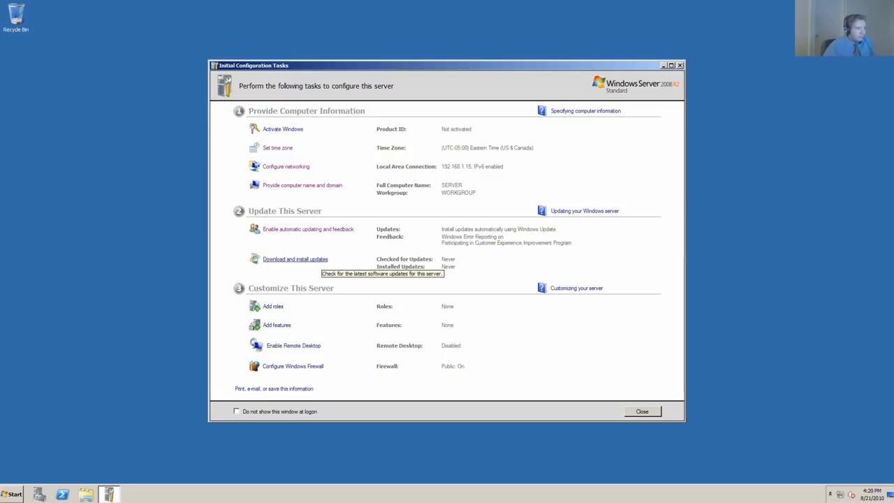
Set Windows Update to download updates but ask before installing them, and include recommended updates the same way as important ones.
left_click(318, 260)
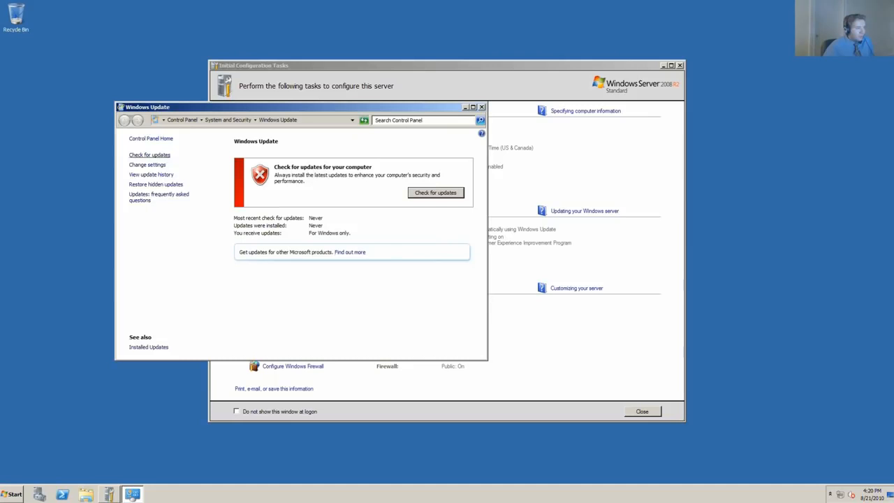
left_click(148, 165)
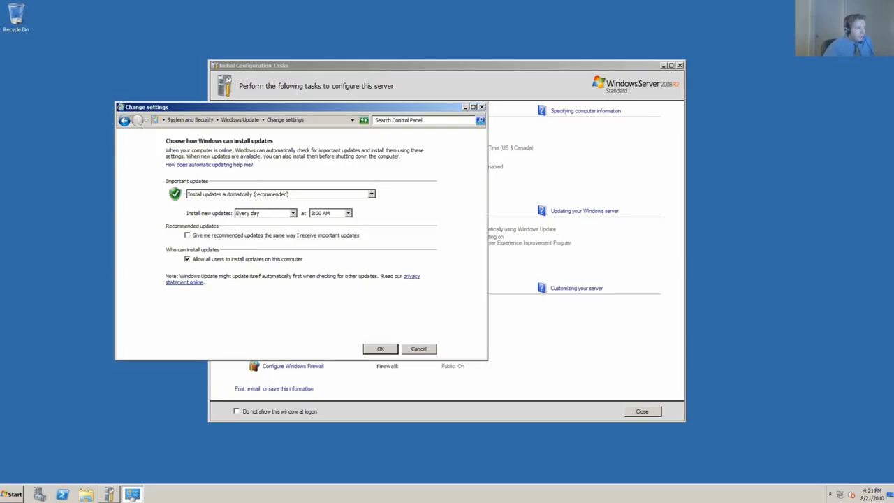
left_click(371, 194)
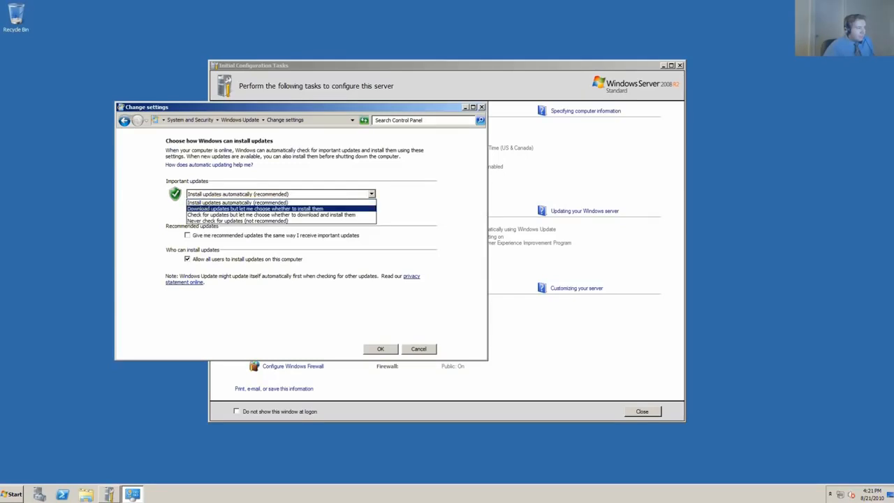
left_click(280, 209)
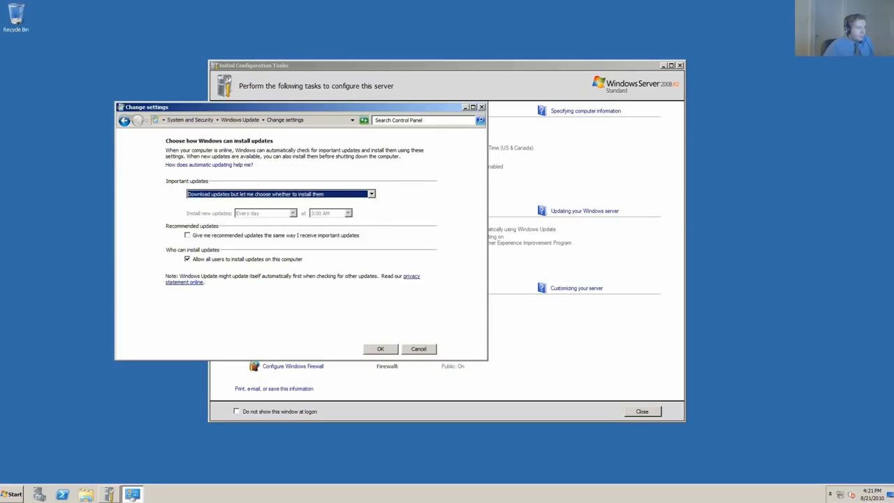
left_click(187, 236)
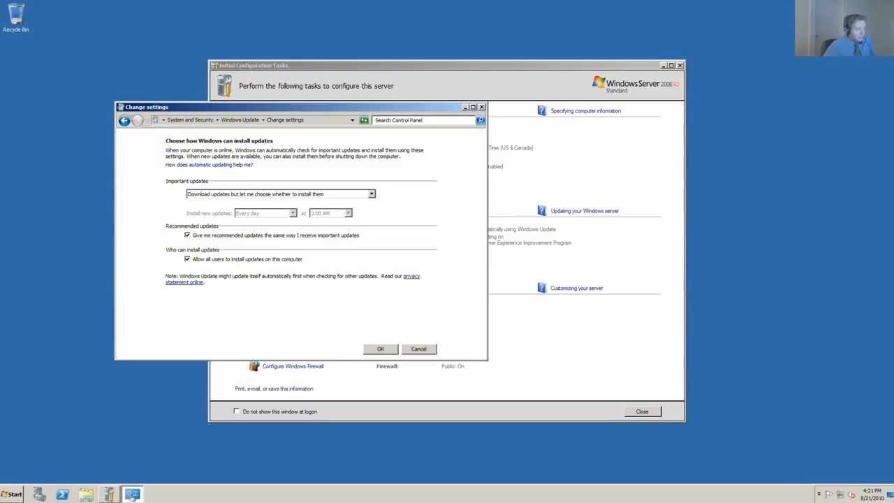
left_click(381, 348)
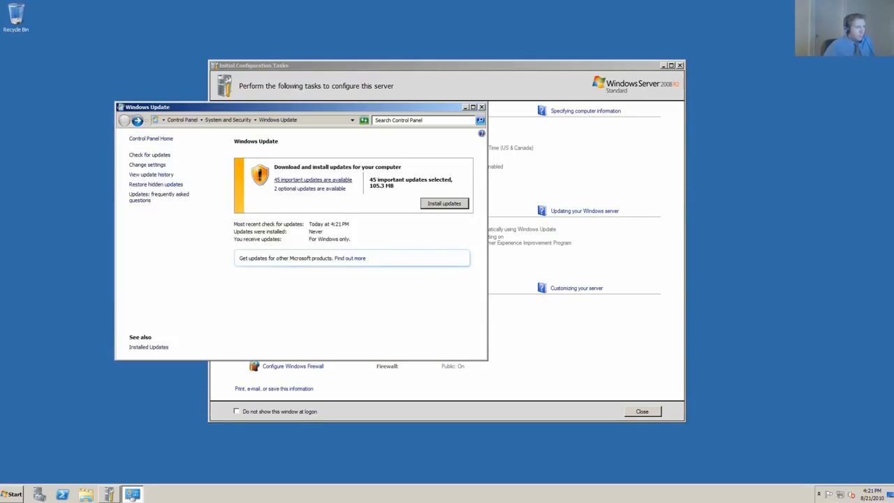
Look through the list of important updates and install them, accepting the Windows Malicious Software Removal Tool license terms.
left_click(313, 179)
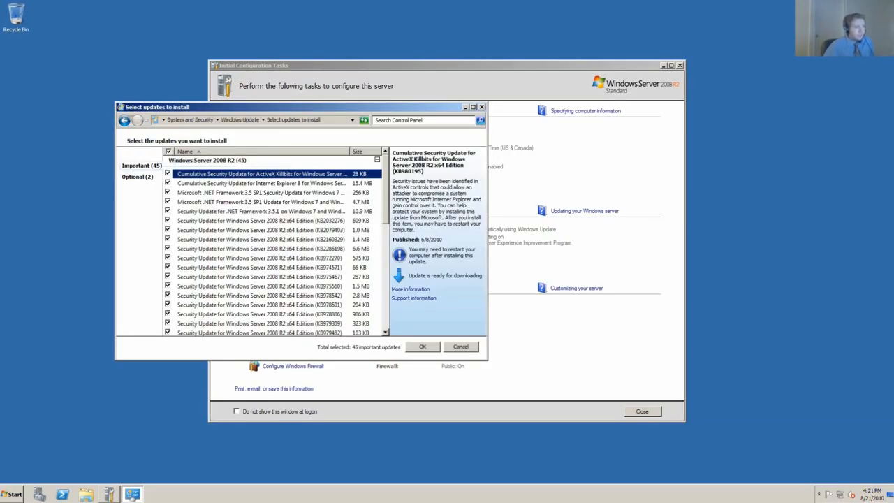
scroll(276, 244, "down", 4)
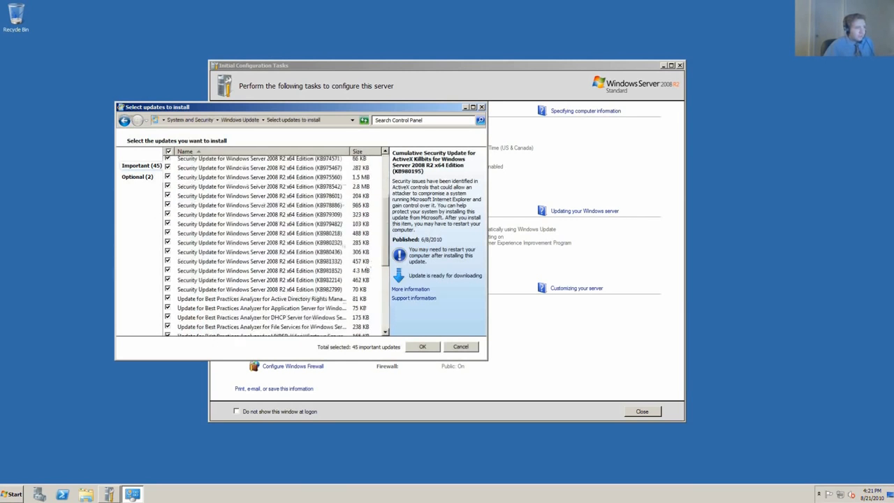
scroll(276, 245, "up", 4)
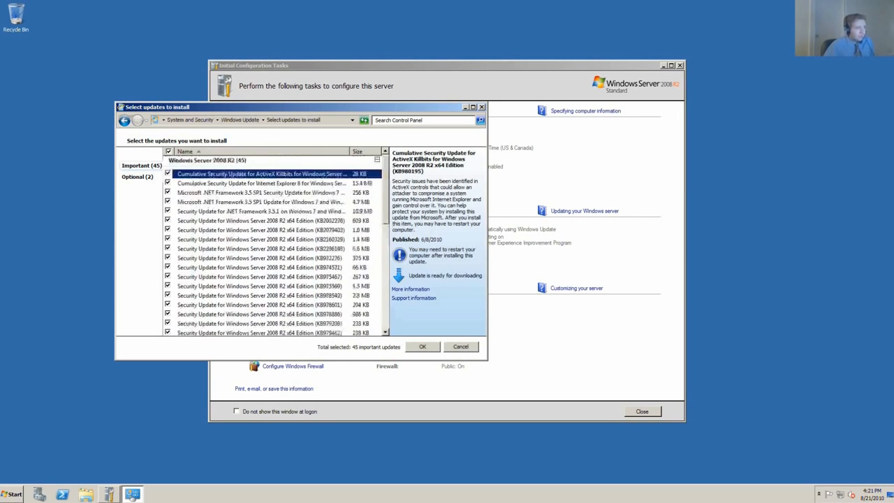
left_click(482, 107)
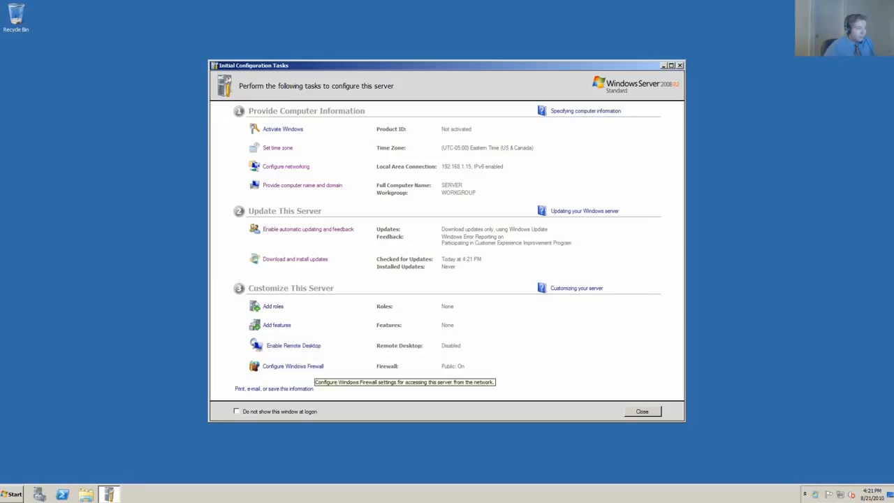
left_click(295, 259)
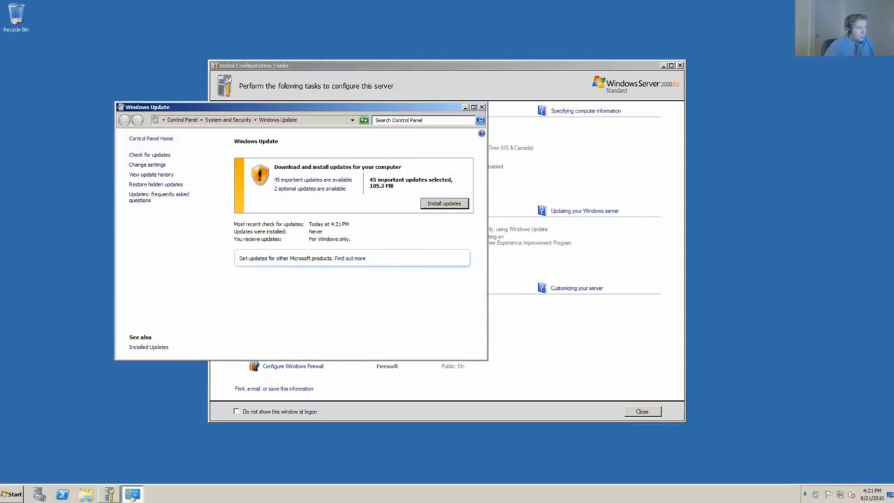
left_click(444, 203)
left_click(192, 285)
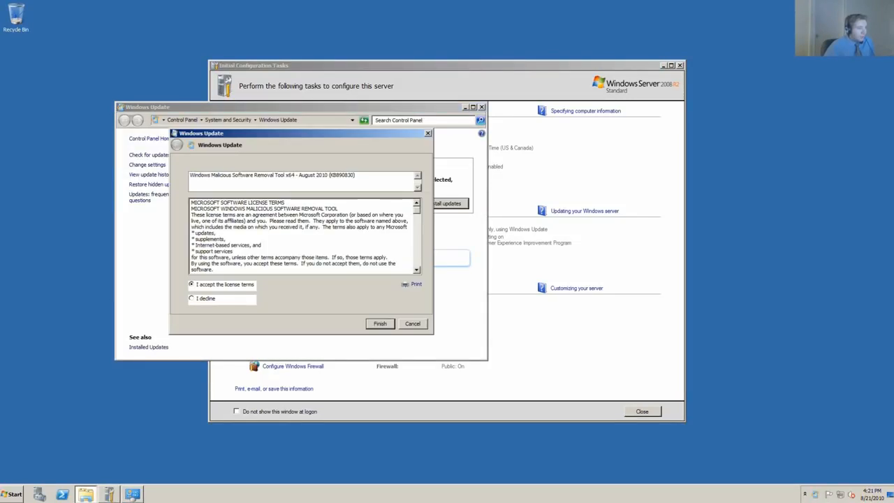
left_click(380, 324)
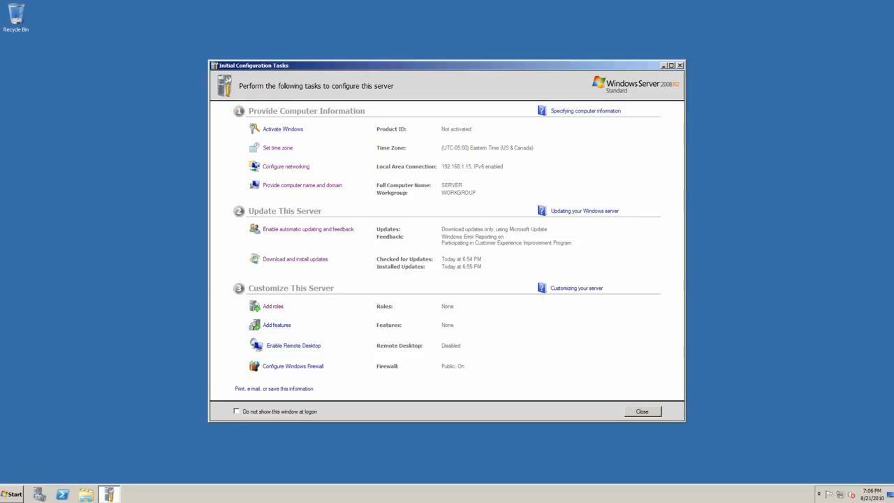
Add the Active Directory Domain Services role with its required .NET Framework 3.5.1 features and start the installation.
left_click(273, 307)
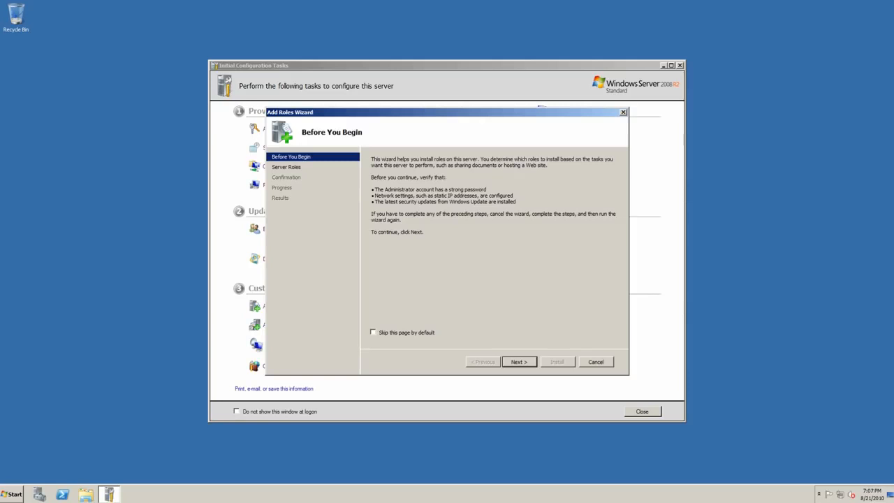
key("Return")
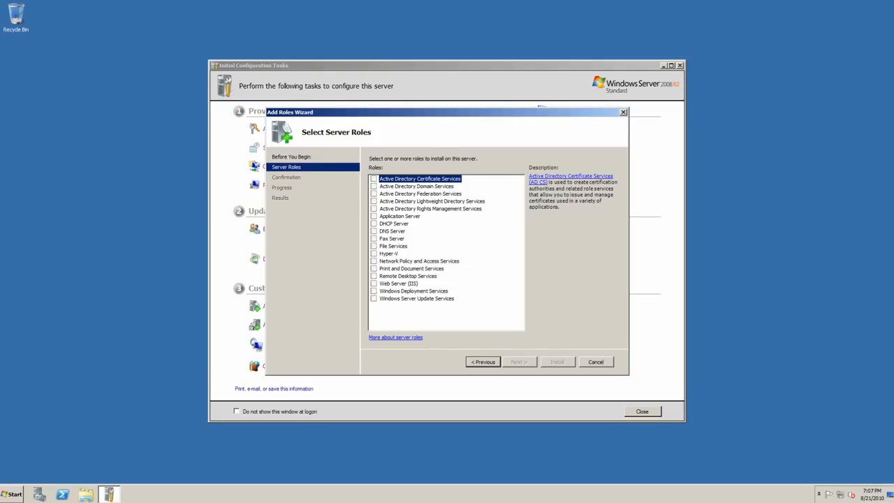
left_click(417, 186)
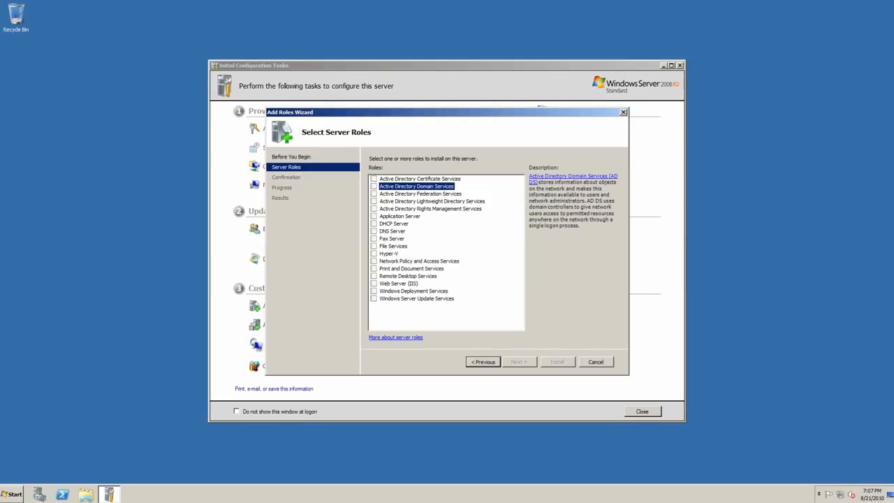
key("space")
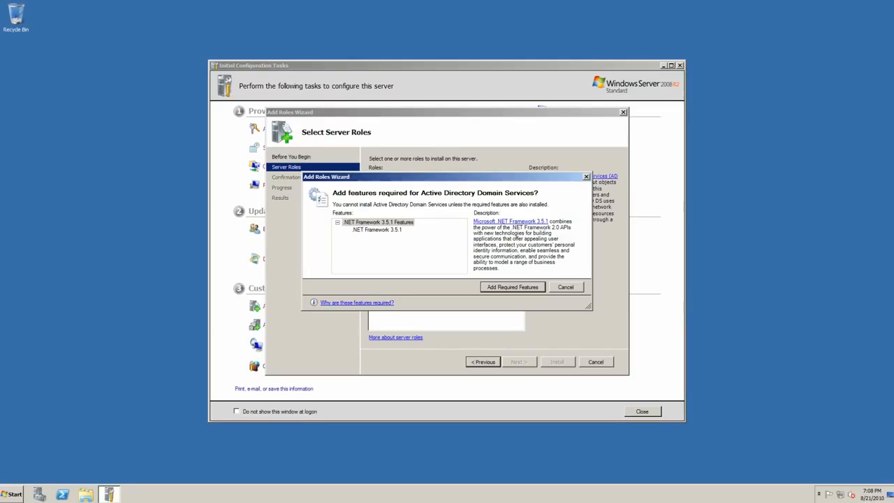
key("Return")
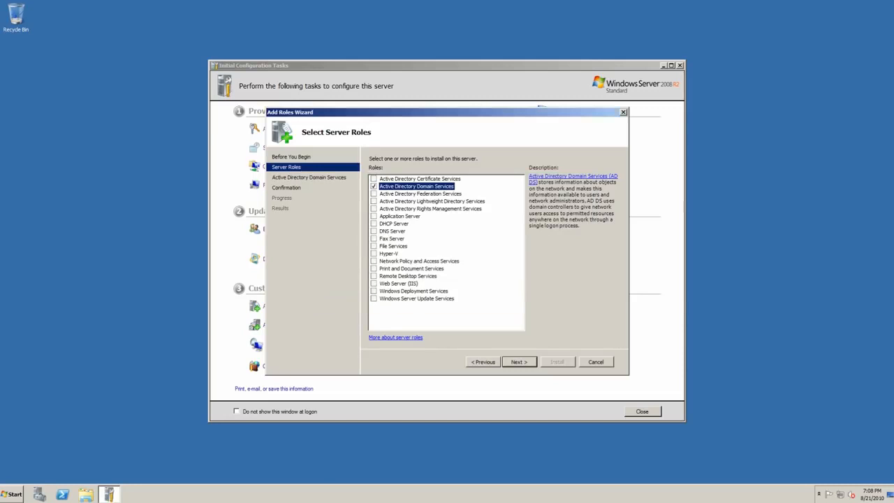
key("Return")
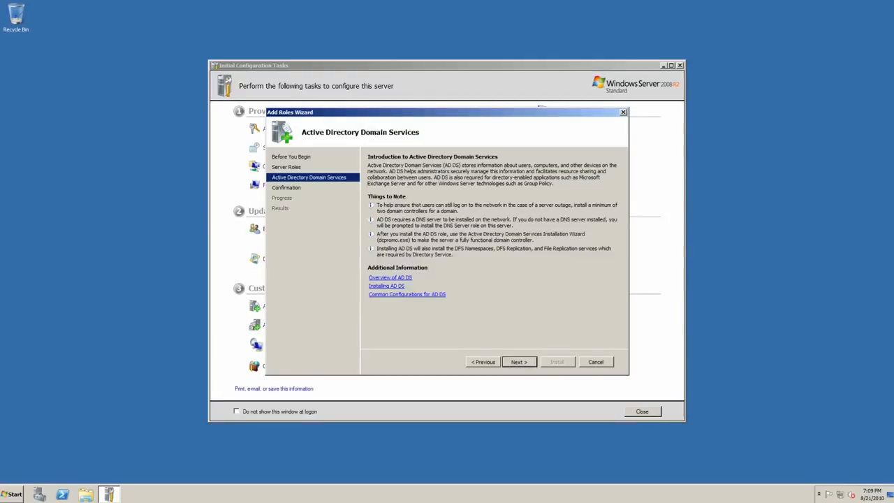
key("Return")
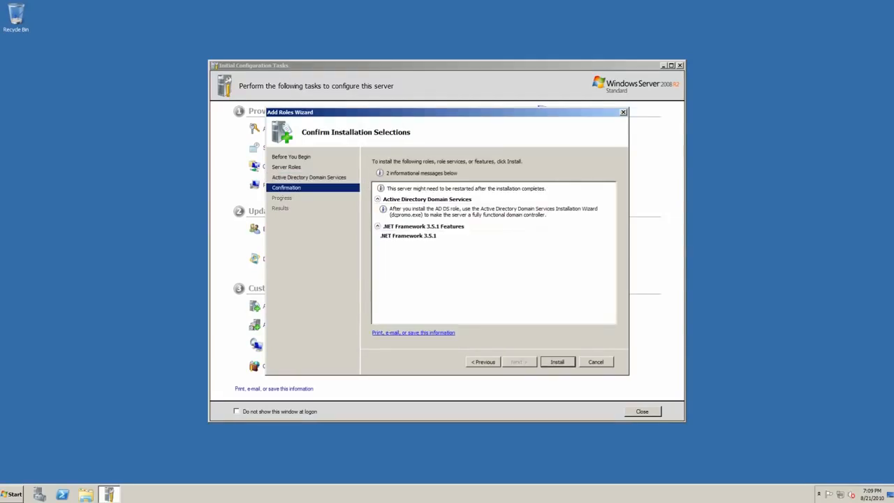
key("Return")
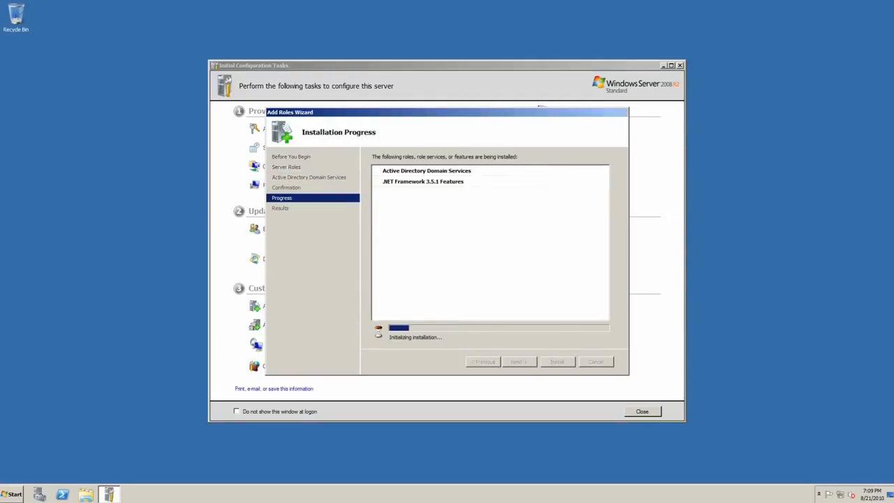